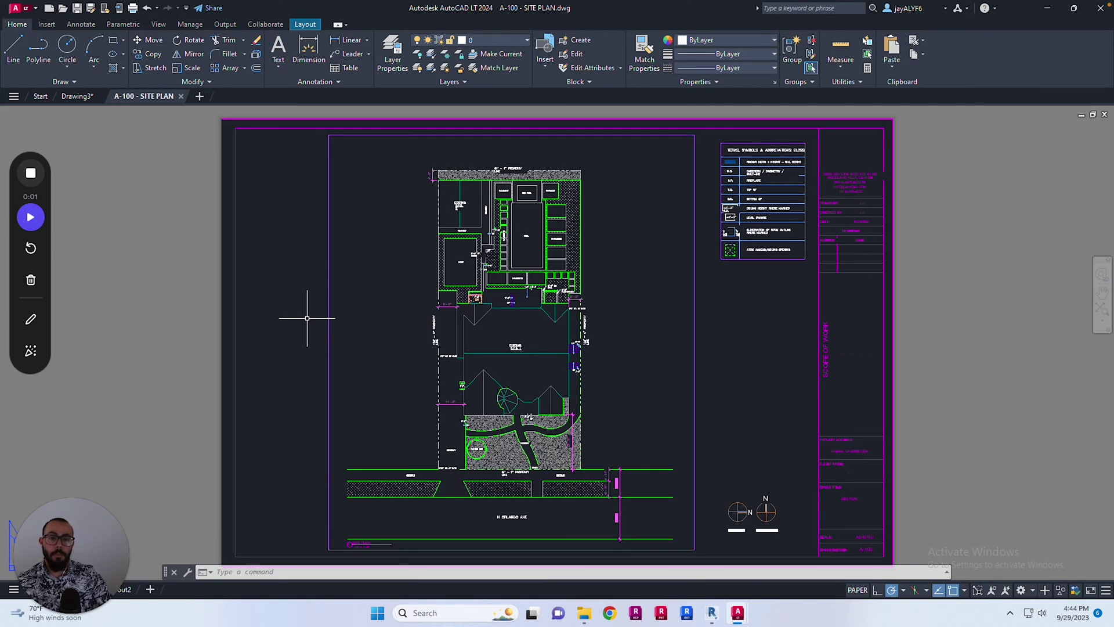
- Preview Layout1's plot with the plot style table left at None, then cancel plotting
left_click(317, 353)
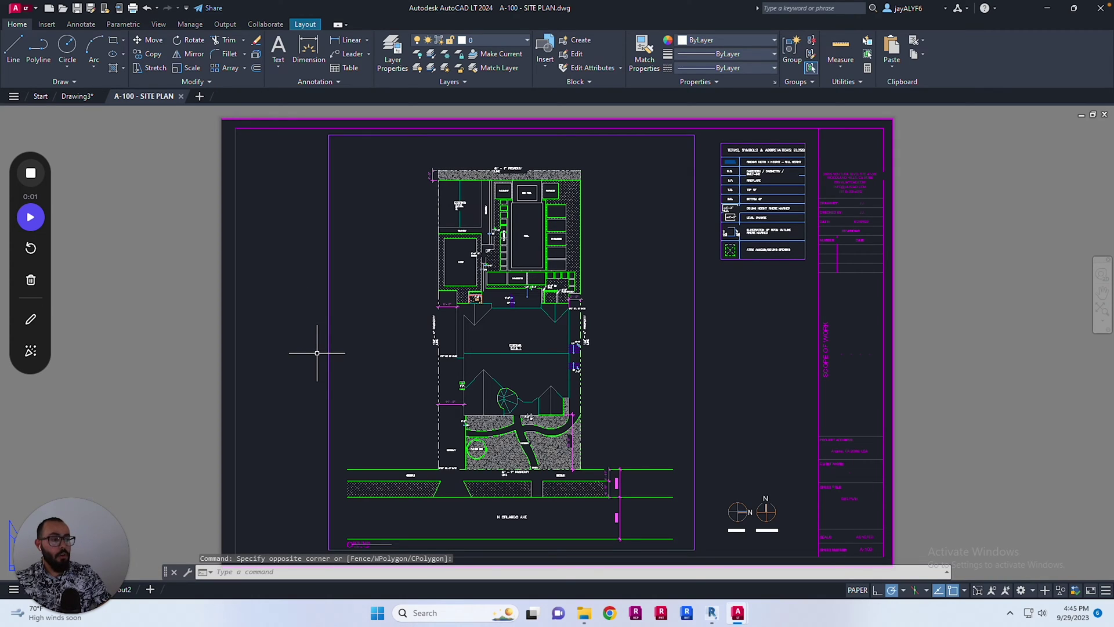
key("ctrl+p")
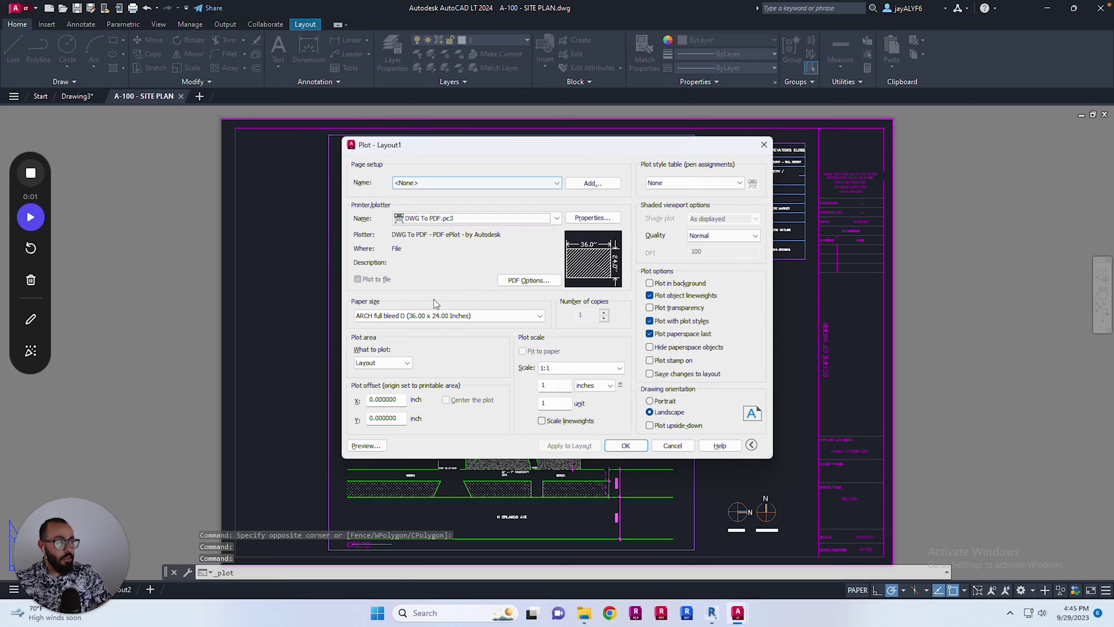
left_click_drag(526, 152, 690, 144)
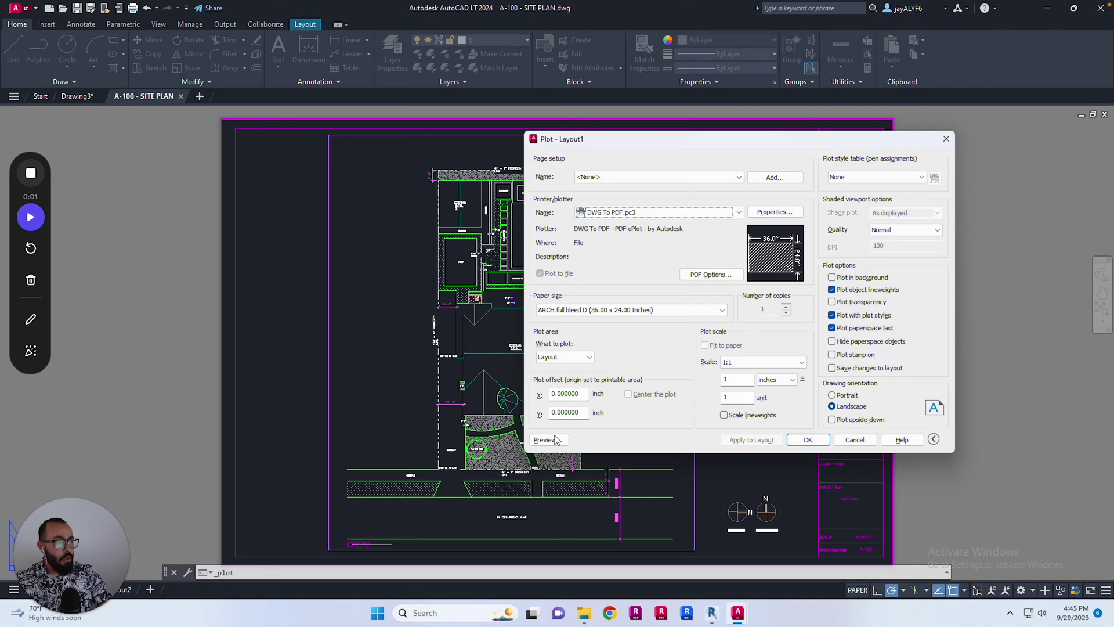
left_click(854, 176)
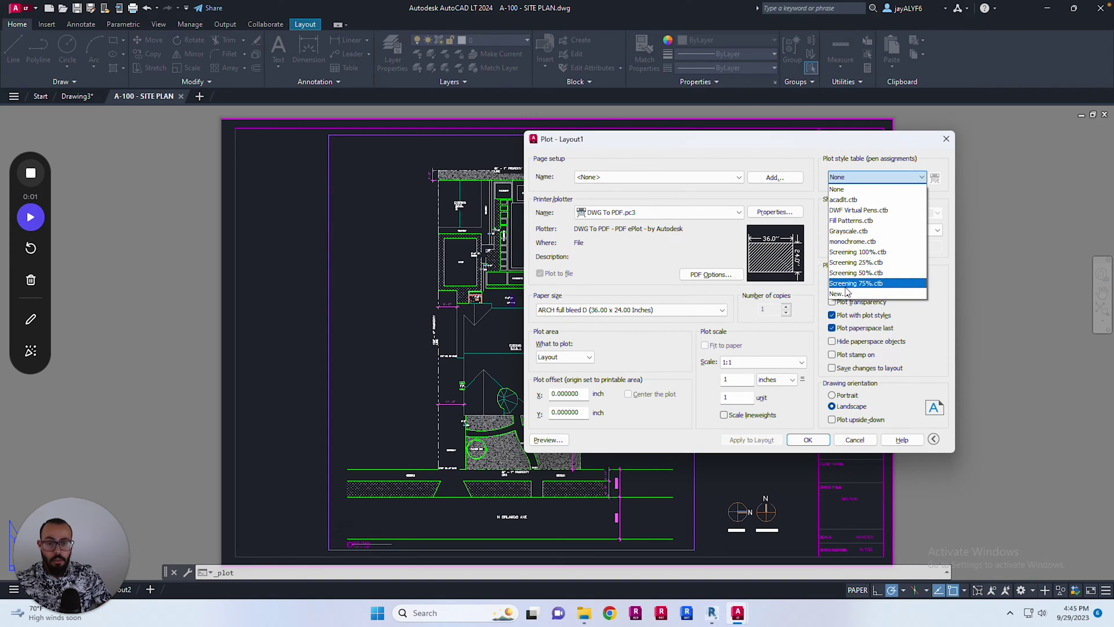
left_click(785, 141)
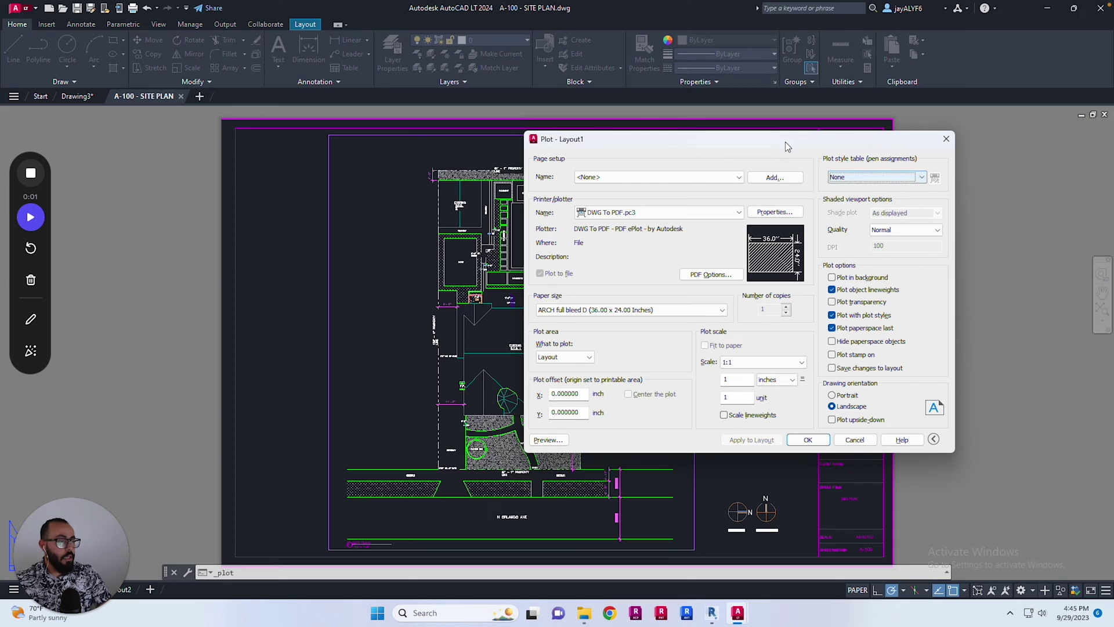
left_click(565, 439)
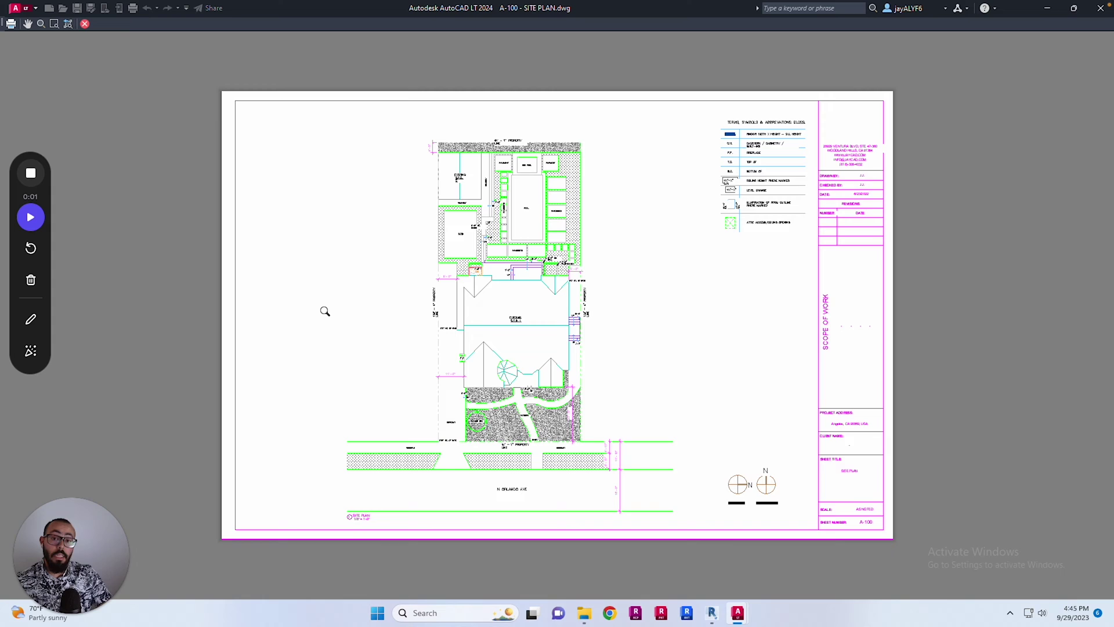
left_click(85, 24)
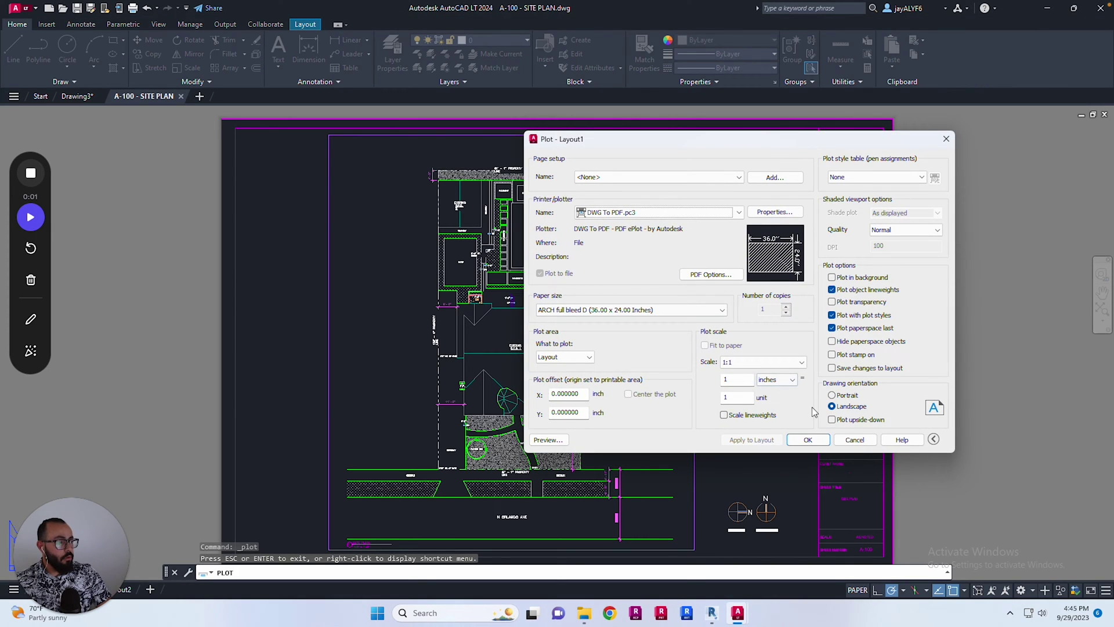
left_click(856, 441)
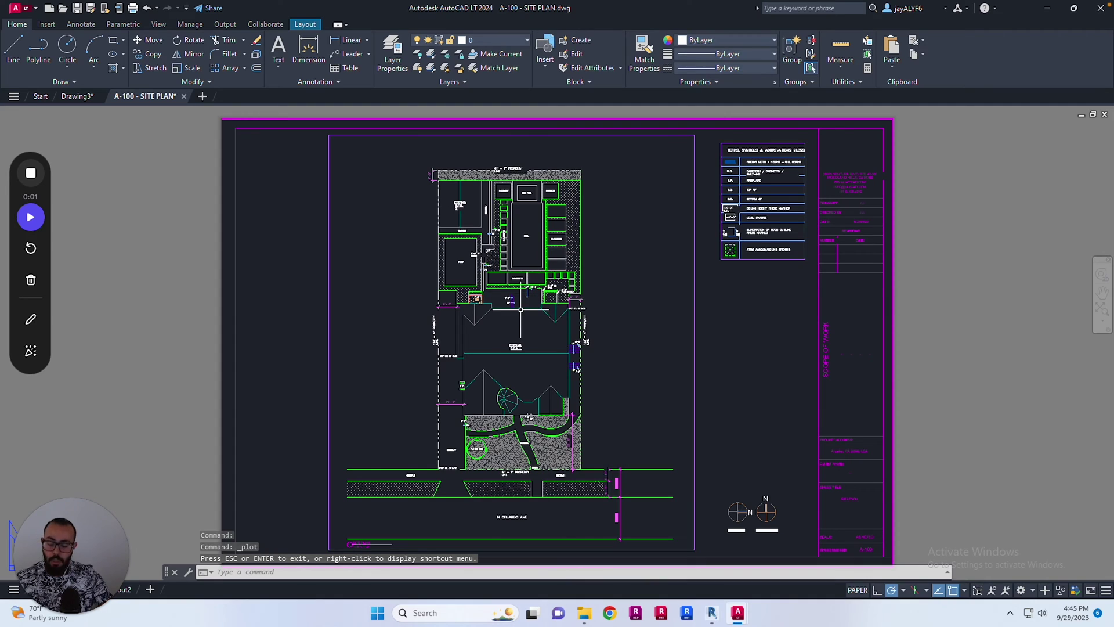
- Open Options with OP and expand Printer Support File Path to the Plot Style Table Search Path entry
type("OP")
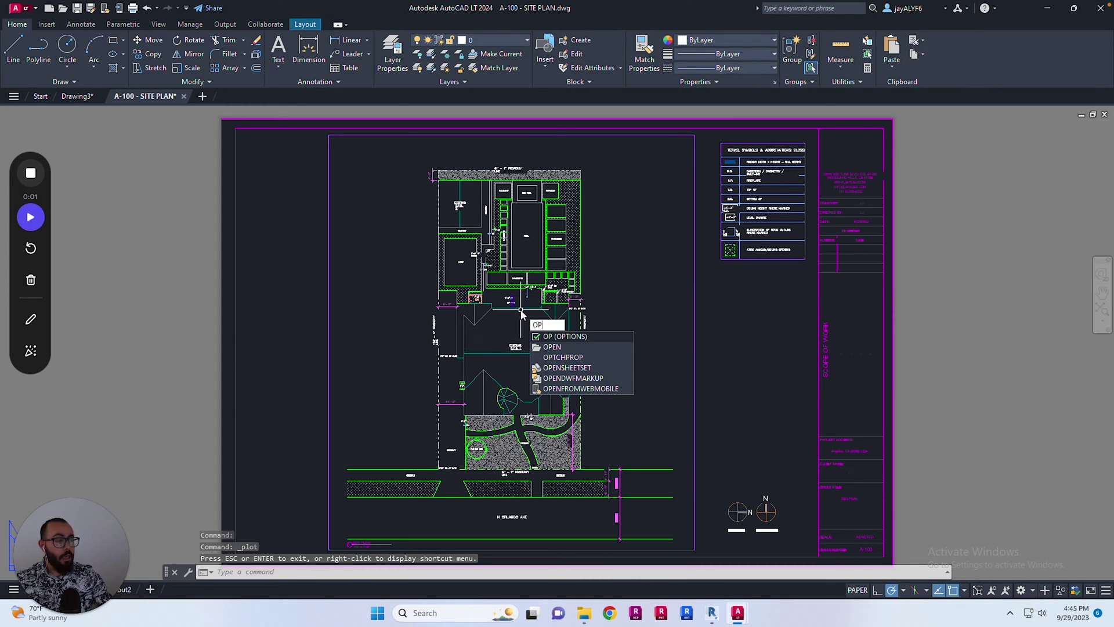
key("Return")
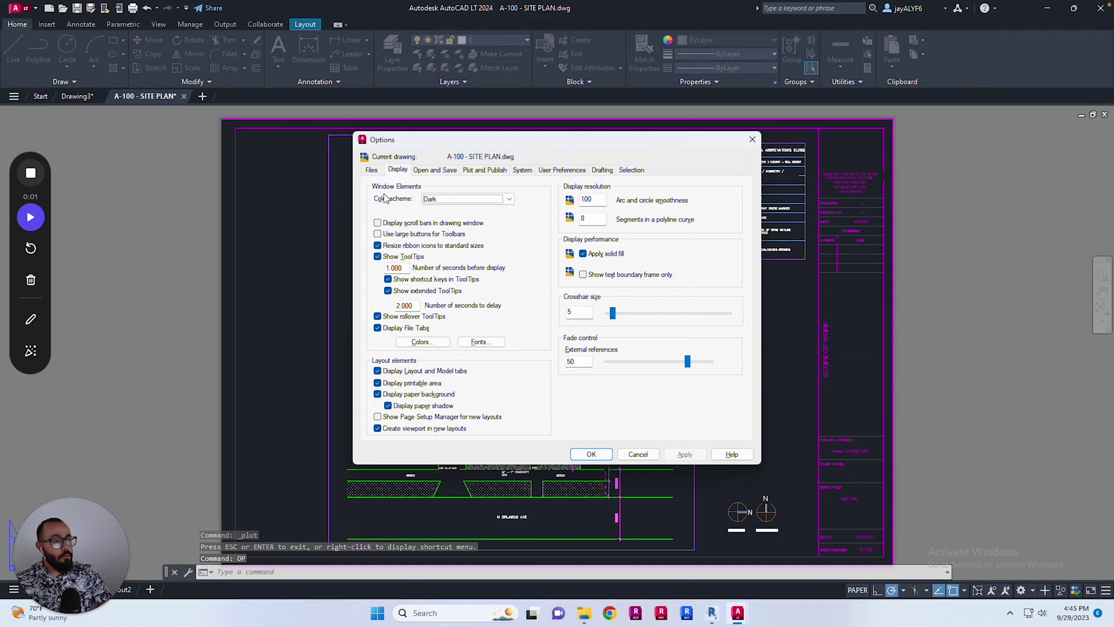
left_click(372, 171)
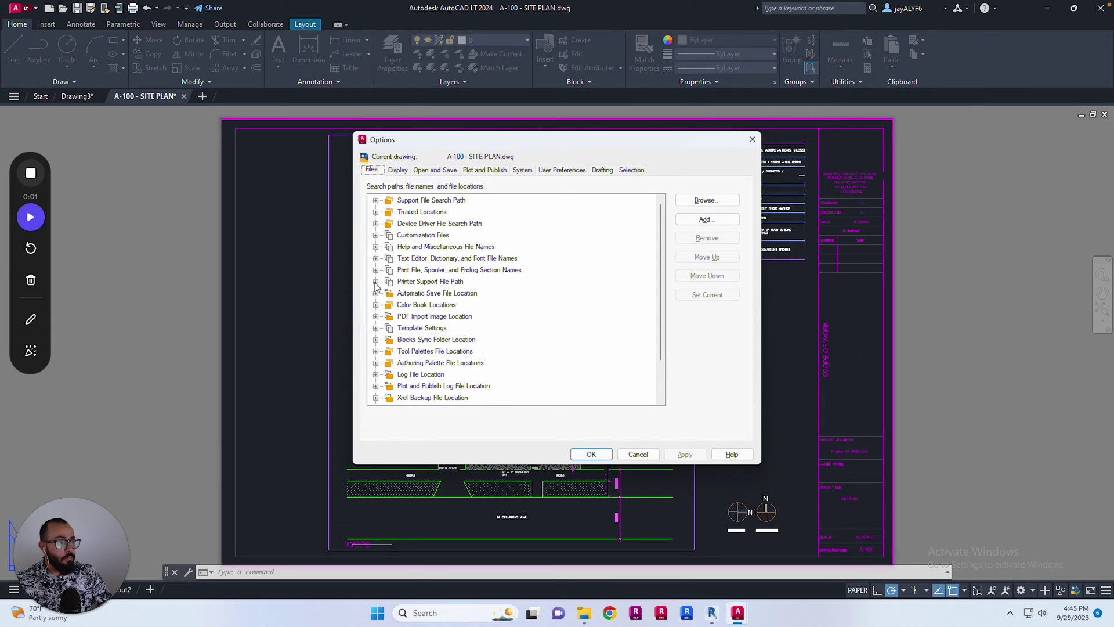
left_click(401, 283)
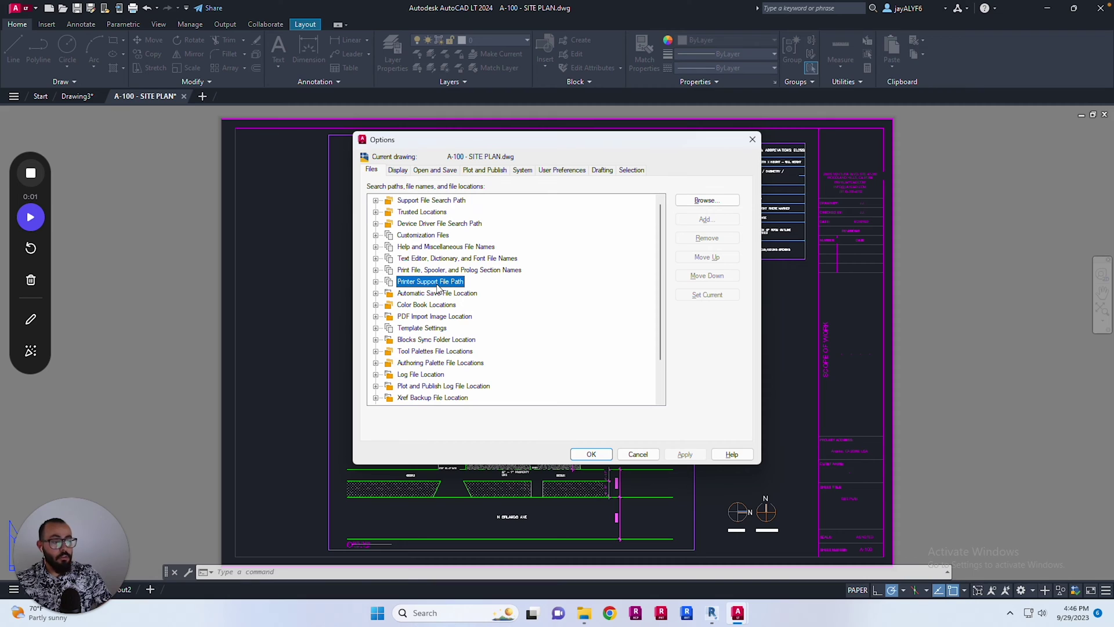
left_click(375, 282)
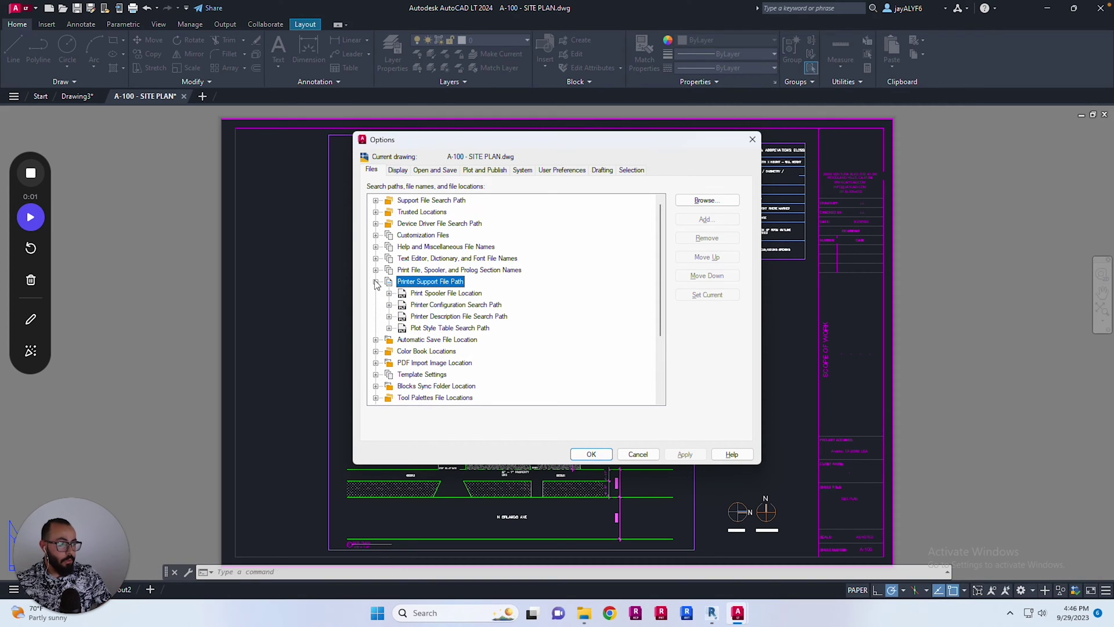
left_click(460, 305)
left_click(461, 328)
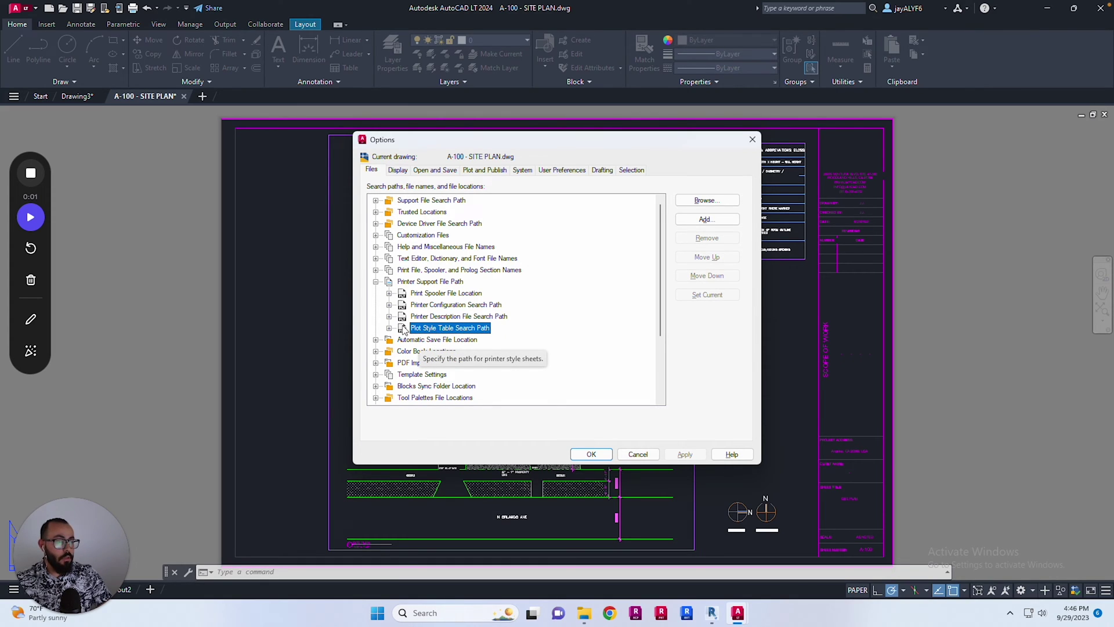
left_click(389, 329)
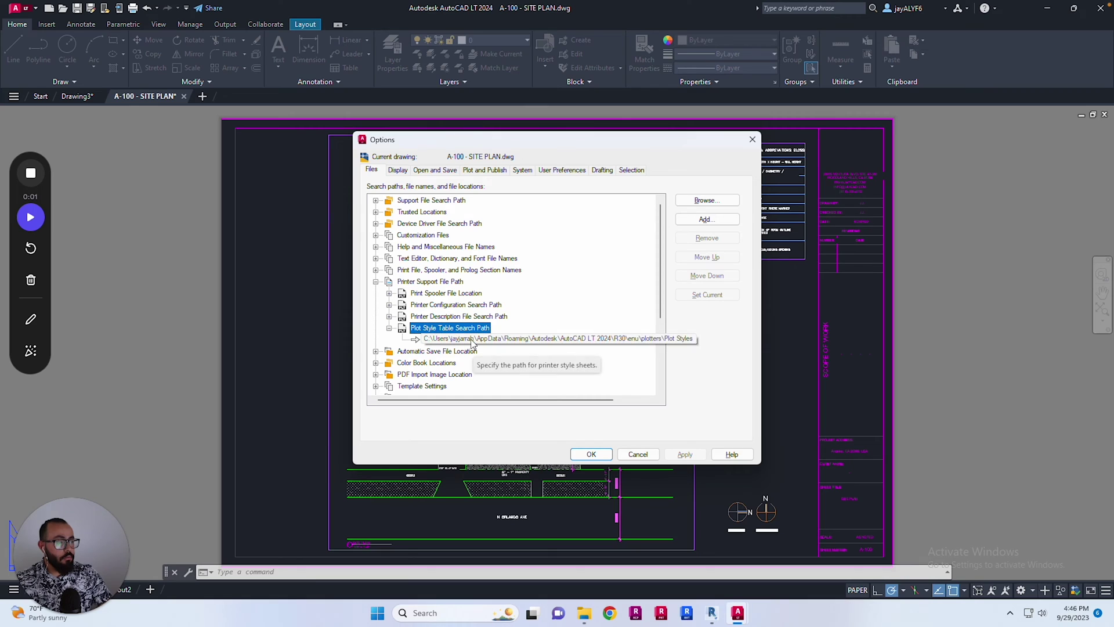
left_click(519, 343)
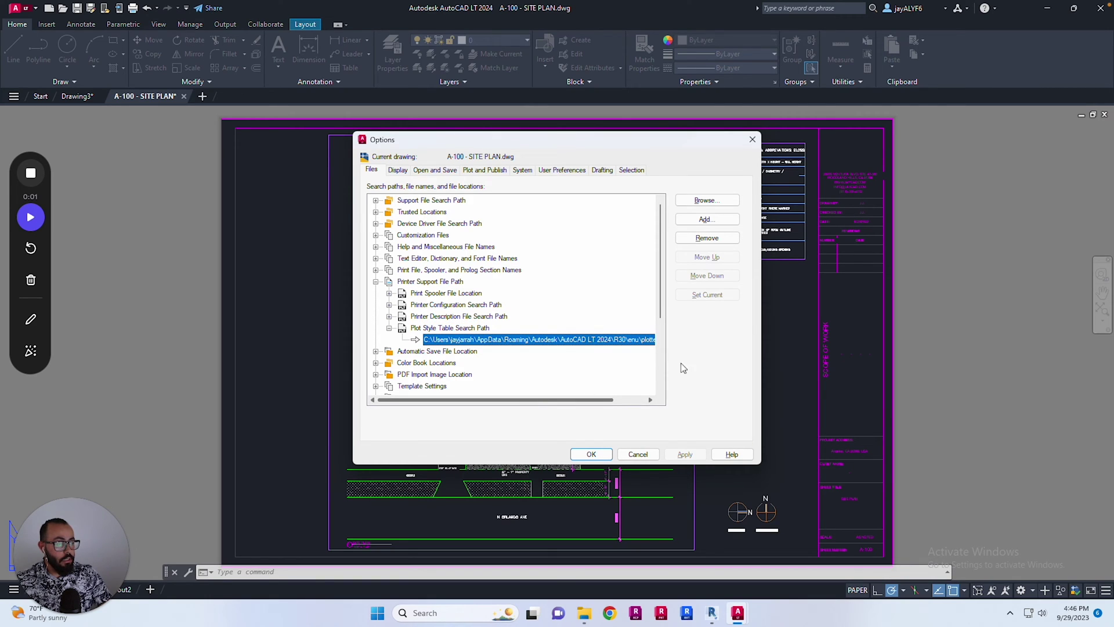
- Copy the Plot Styles folder path from the Options Files tab
left_click_drag(760, 352, 878, 348)
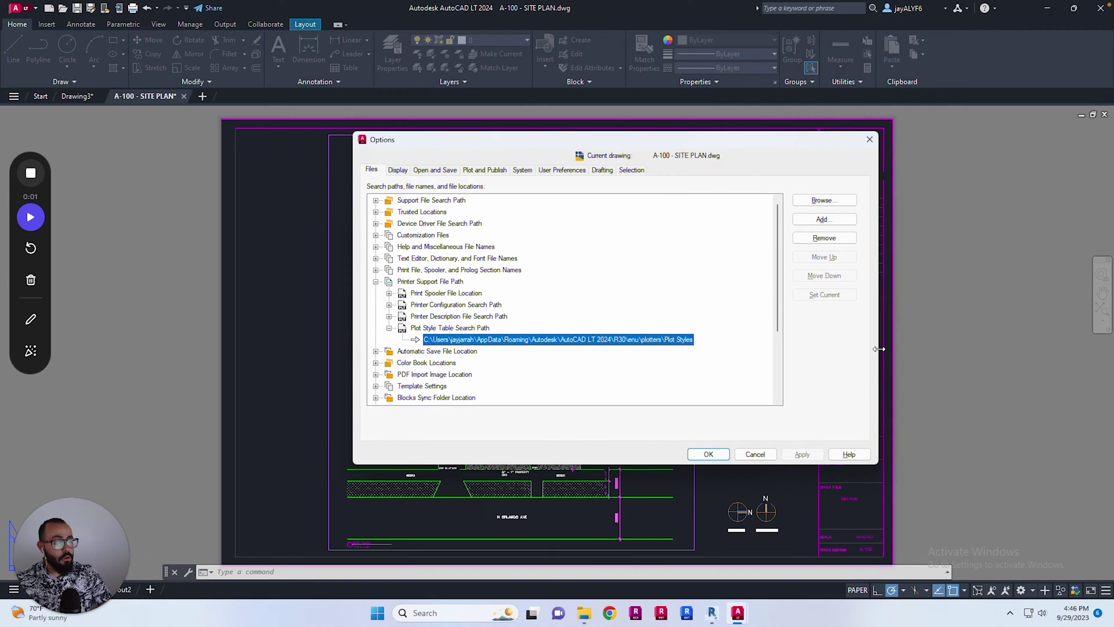
left_click(494, 340)
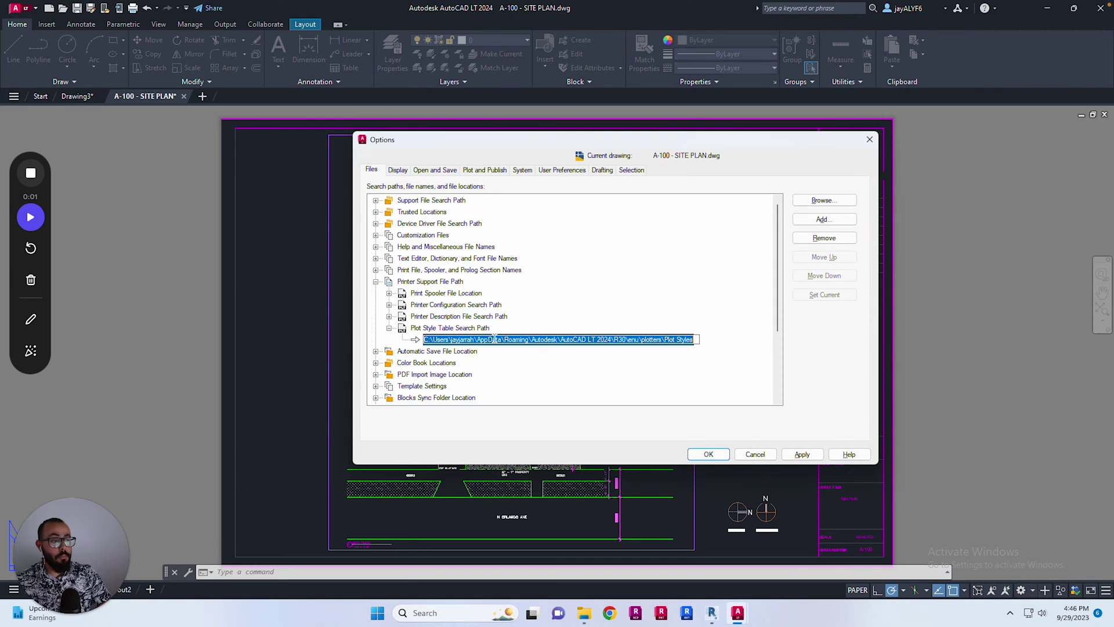
right_click(494, 340)
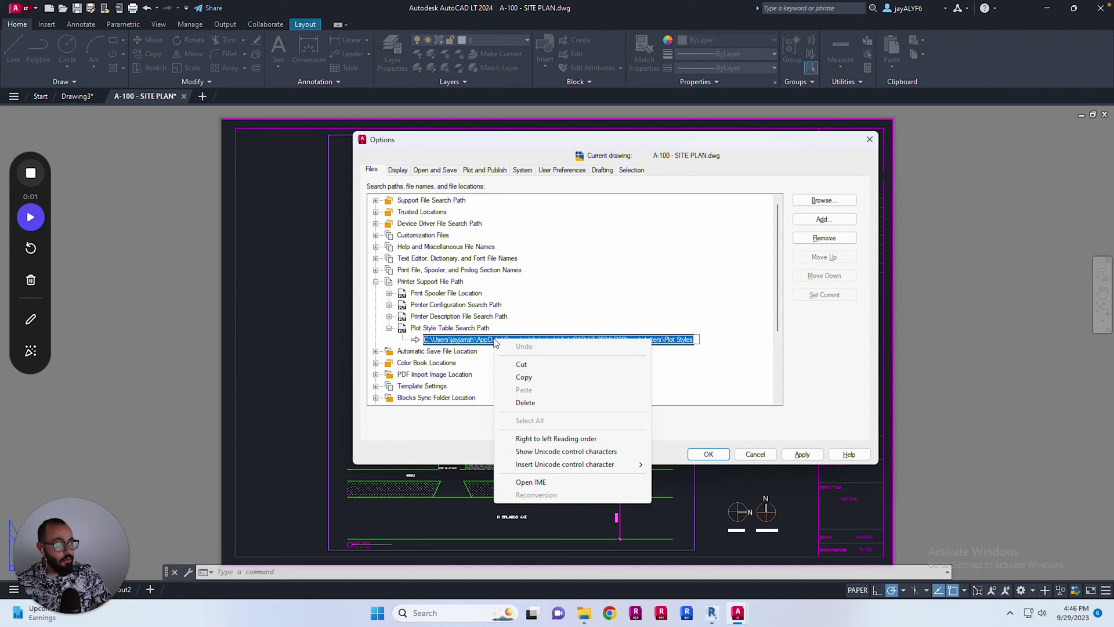
left_click(524, 378)
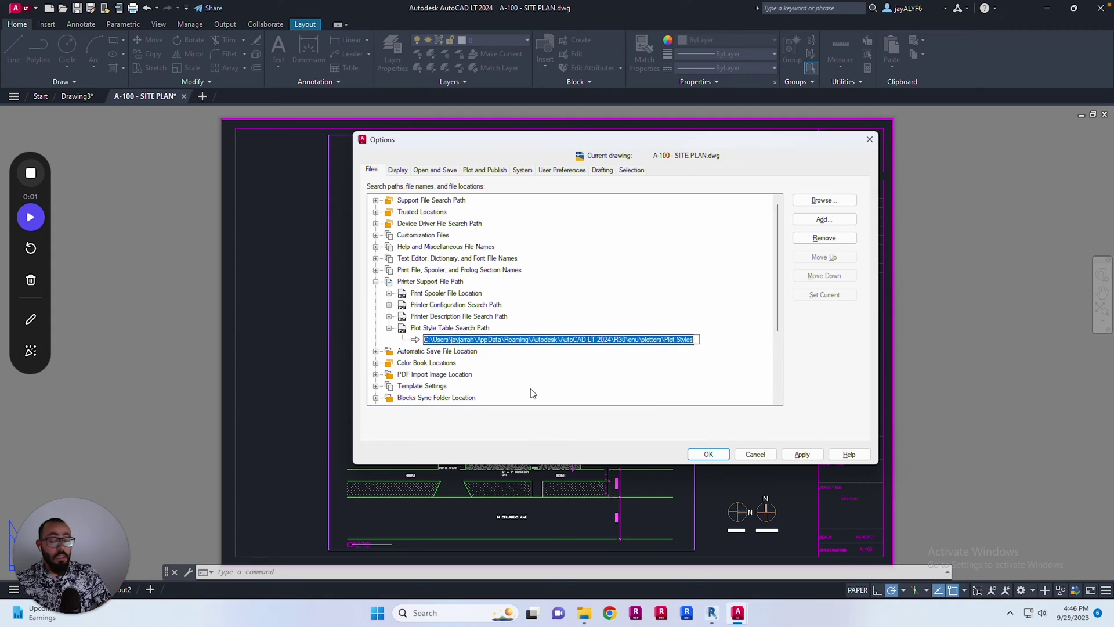
left_click(584, 611)
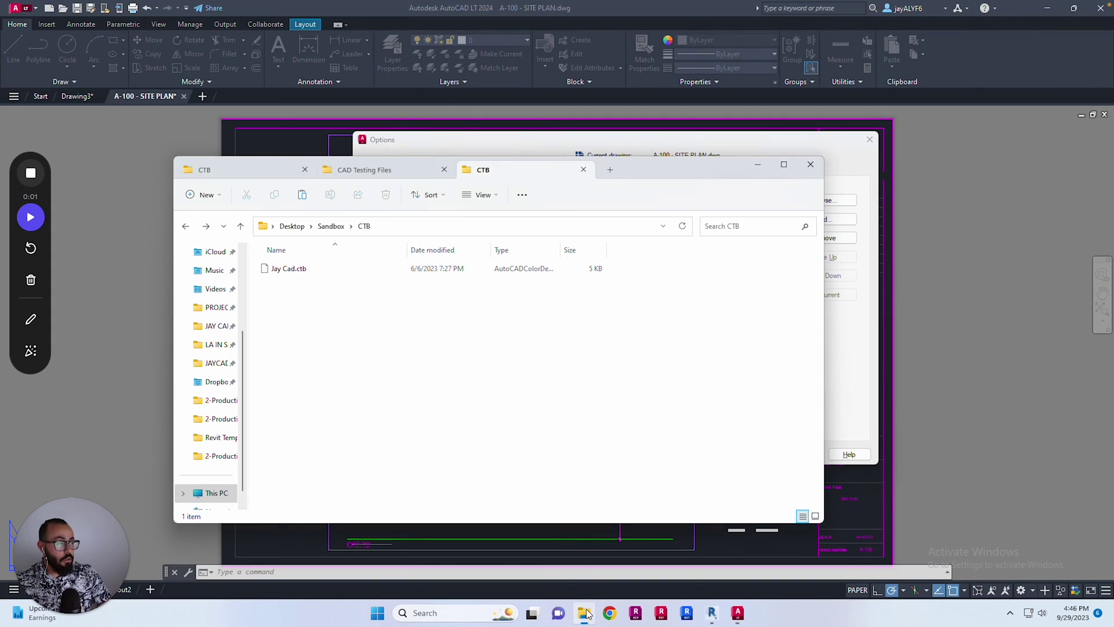
- Navigate File Explorer to AutoCAD's Plot Styles folder using the copied path
left_click(455, 227)
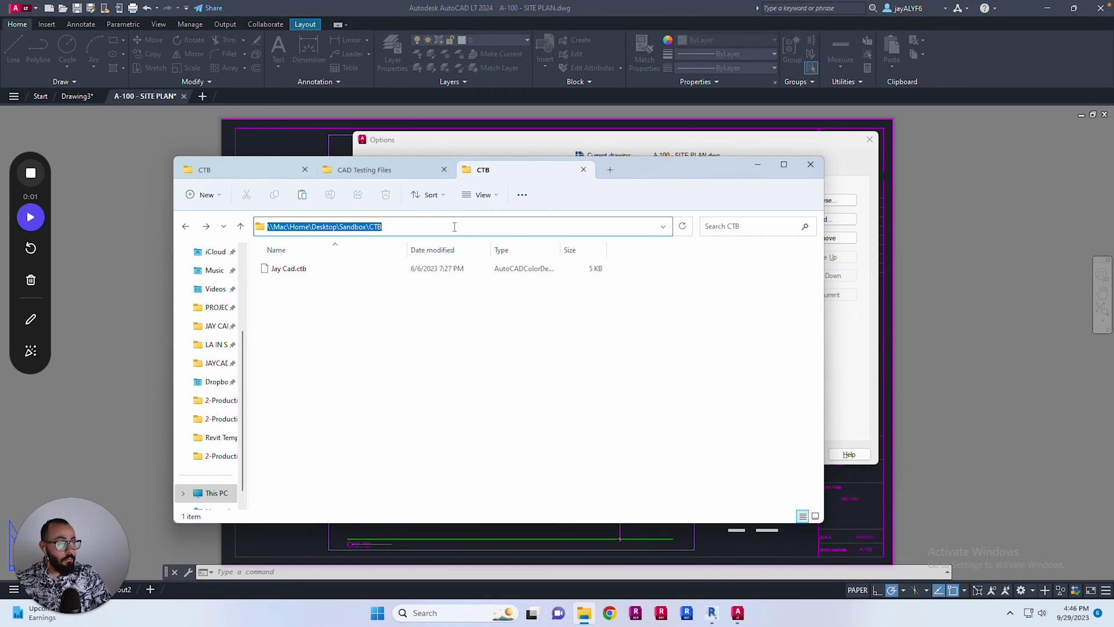
key("ctrl+v")
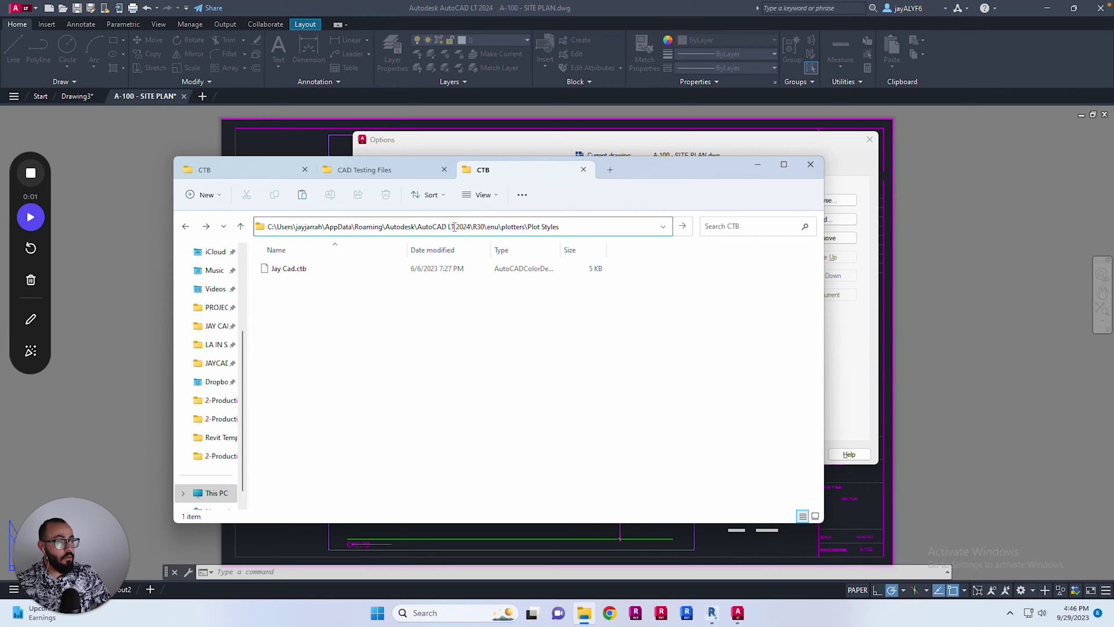
key("Return")
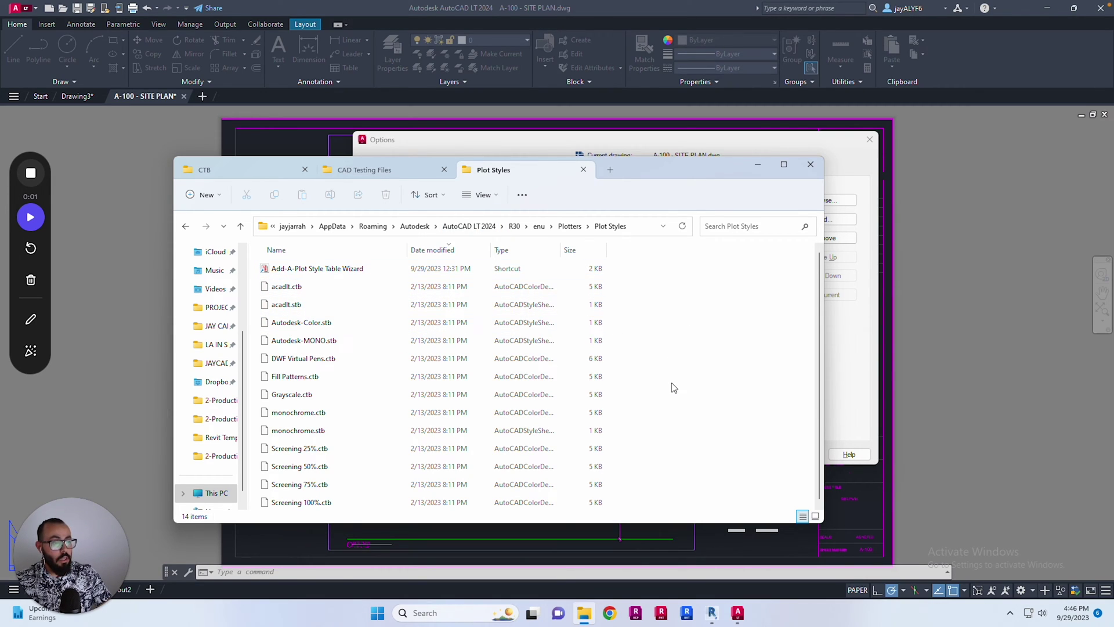
- Copy Jay Cad.ctb from the CTB folder and paste it into Plot Styles
left_click(244, 169)
left_click(312, 318)
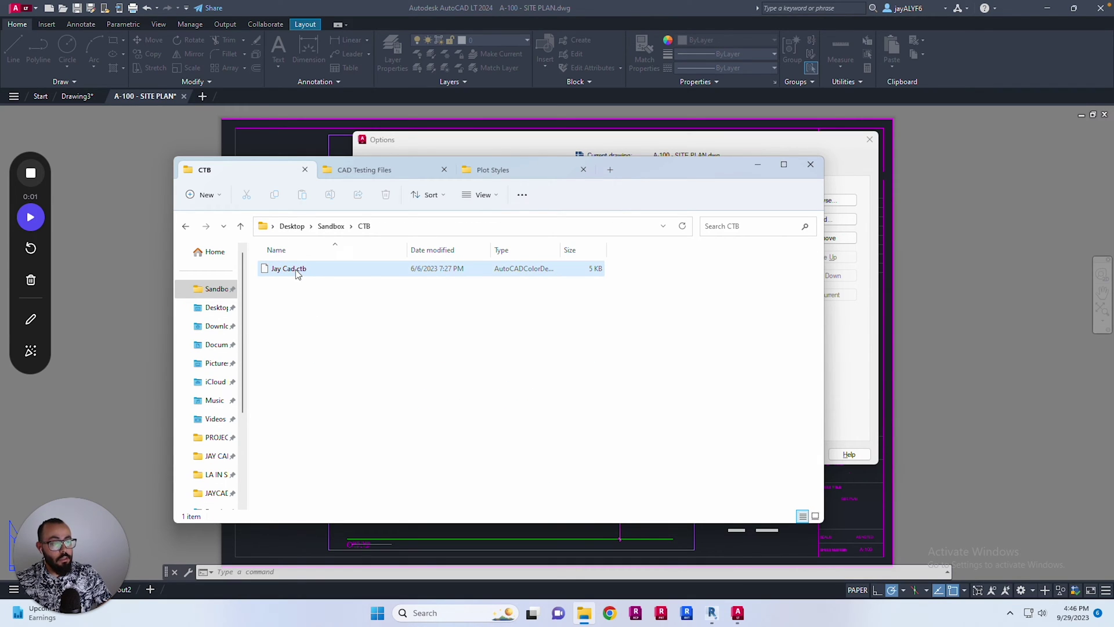
right_click(297, 272)
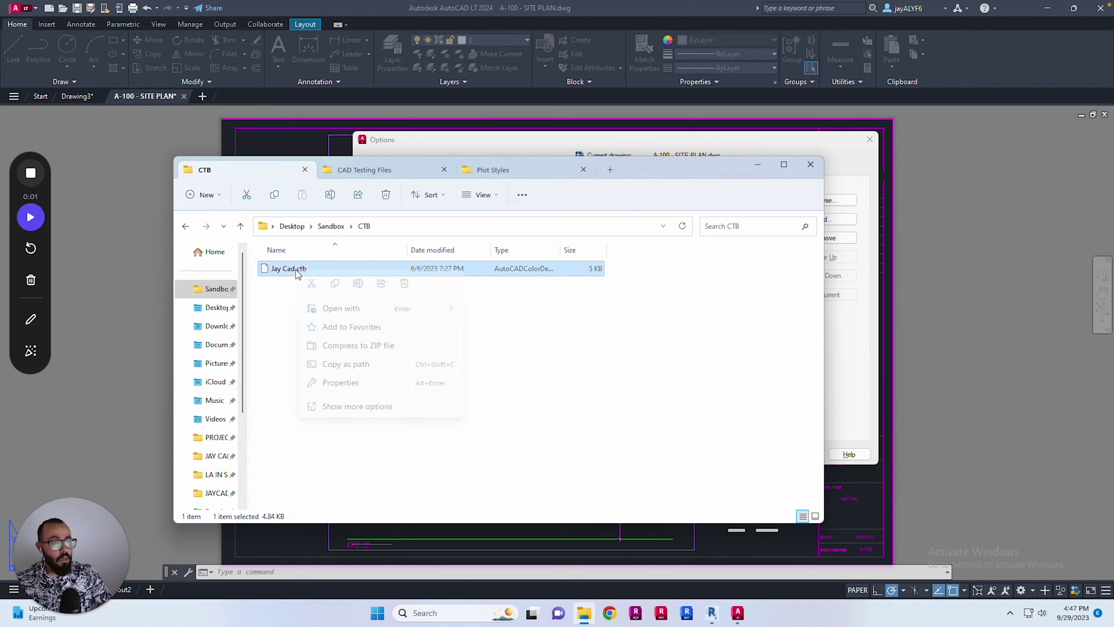
left_click(273, 301)
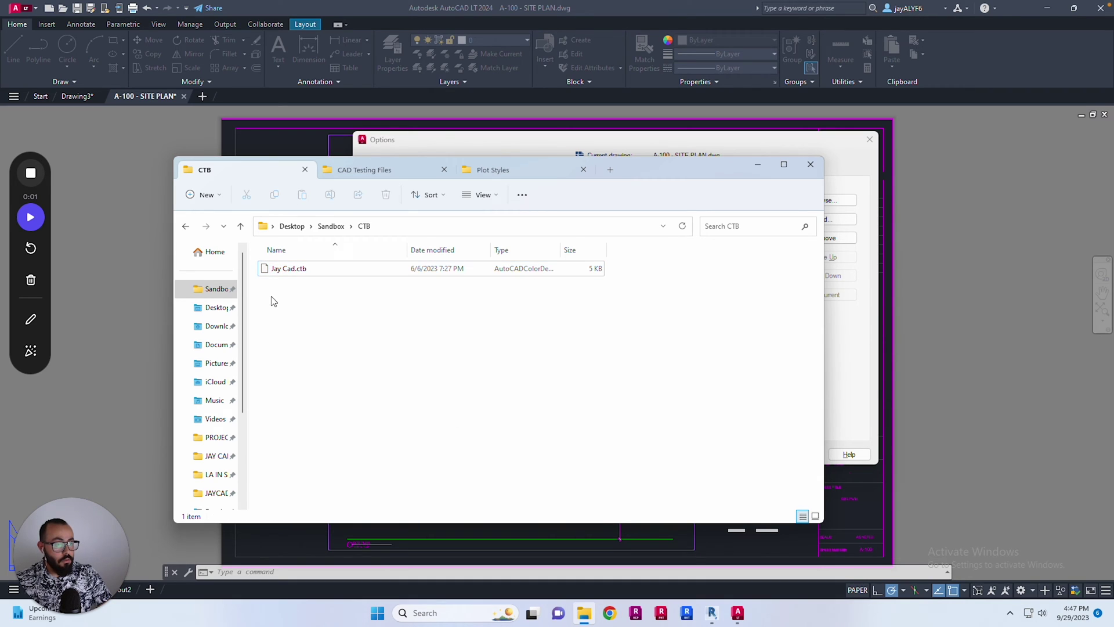
left_click_drag(305, 291, 279, 270)
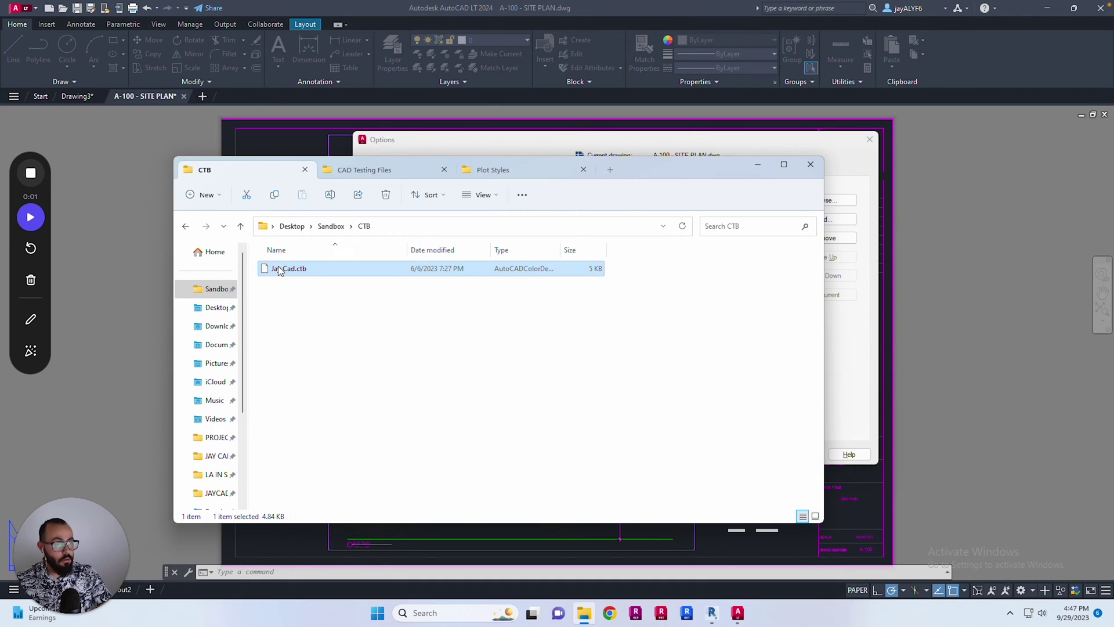
right_click(279, 271)
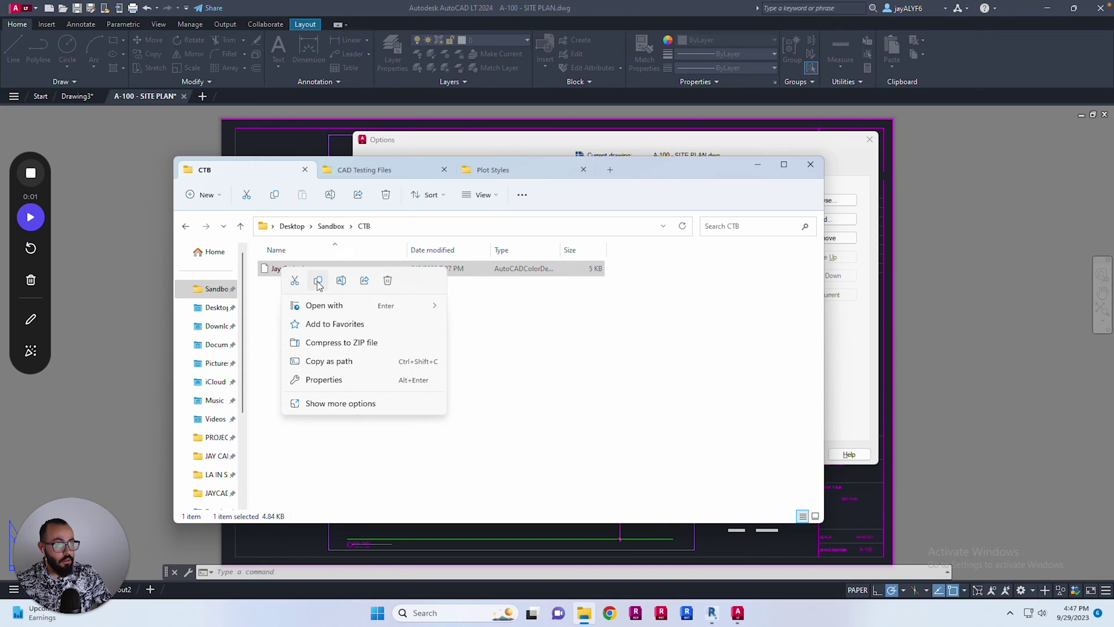
left_click(318, 283)
left_click(351, 306)
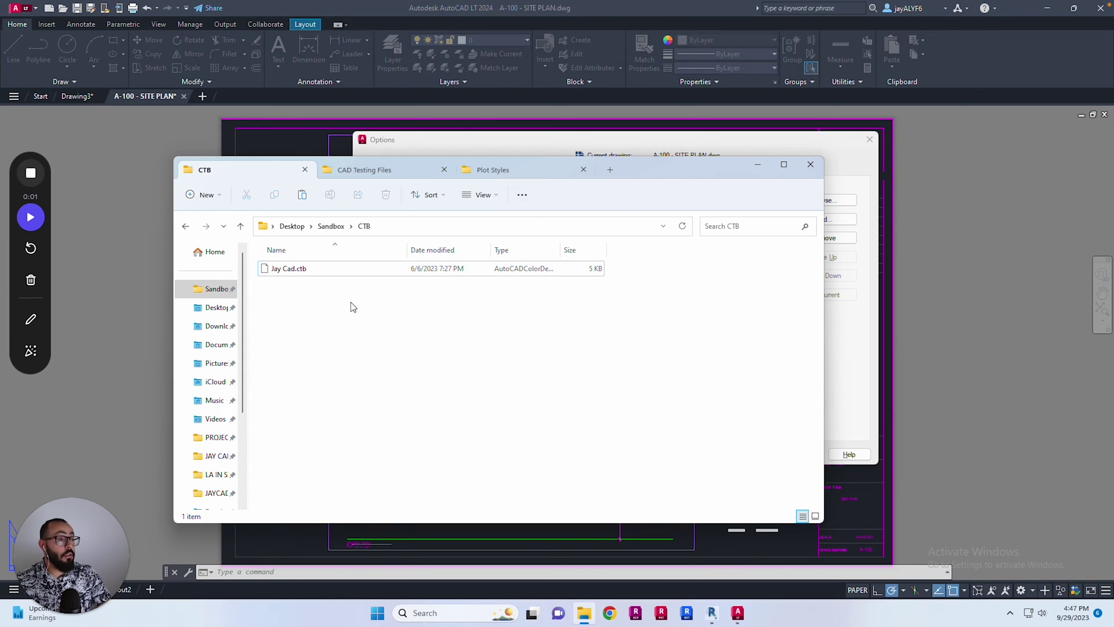
left_click(534, 174)
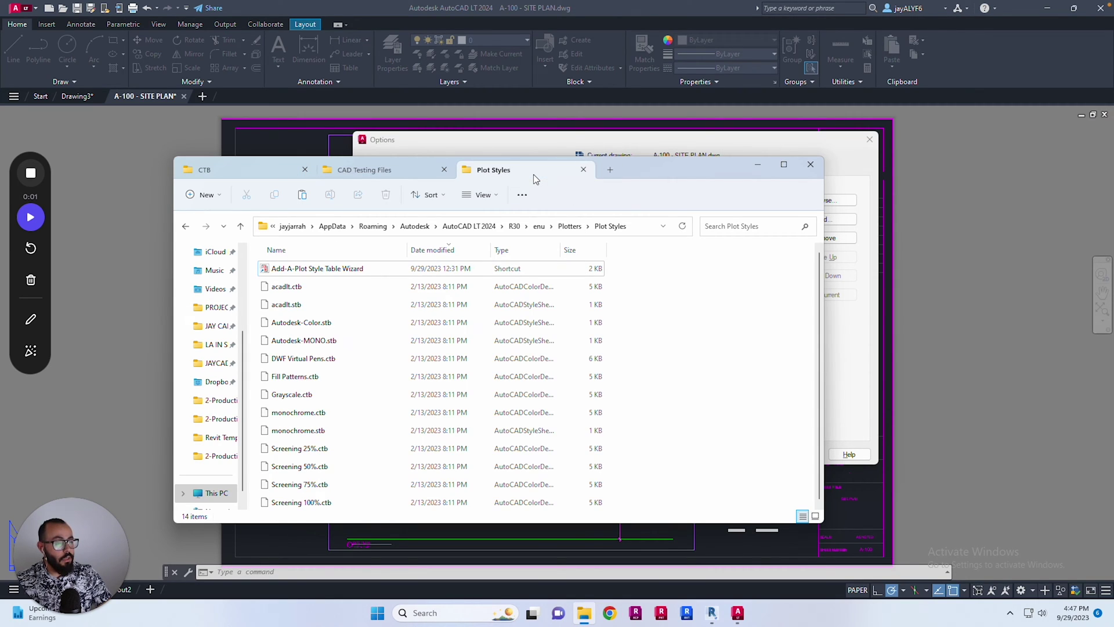
right_click(713, 286)
left_click(723, 296)
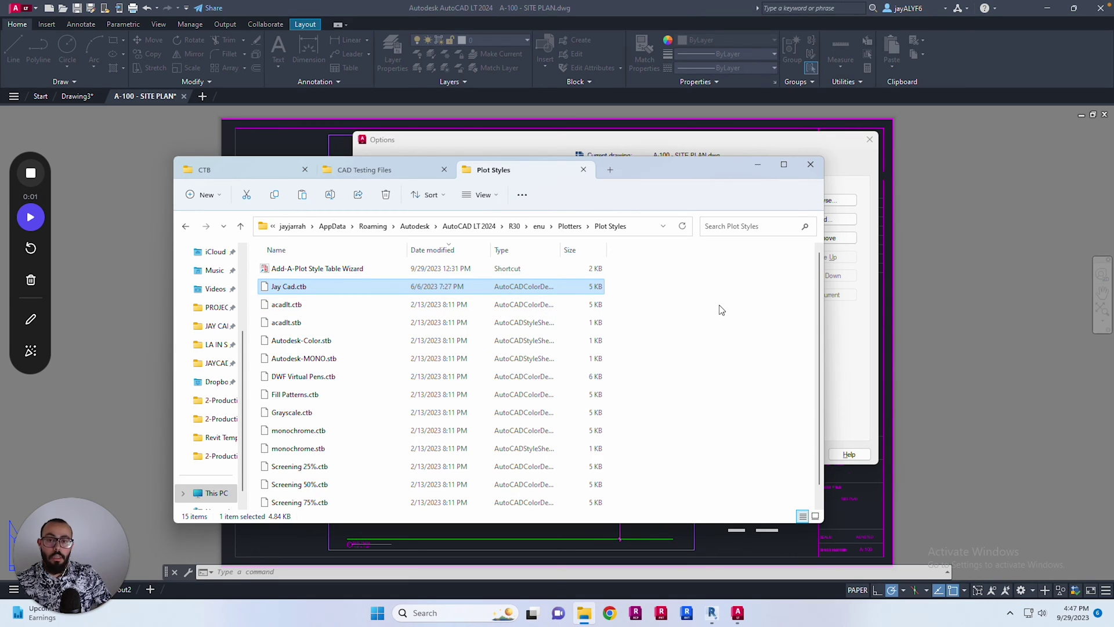
- Close the Options settings, discarding the unsaved changes
left_click(651, 137)
left_click(869, 139)
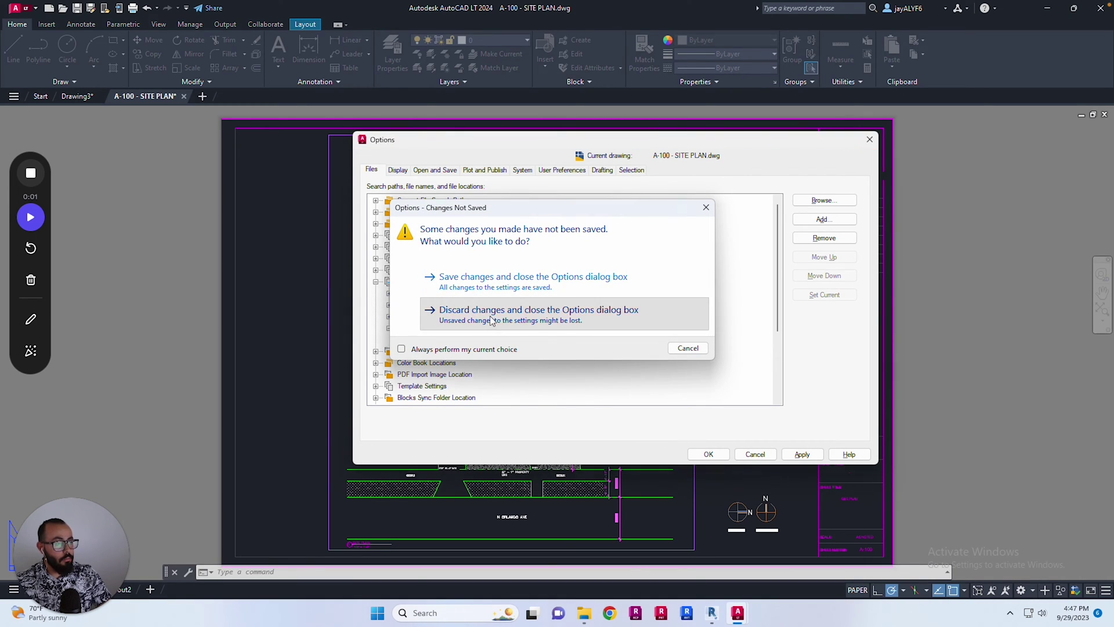
left_click(460, 309)
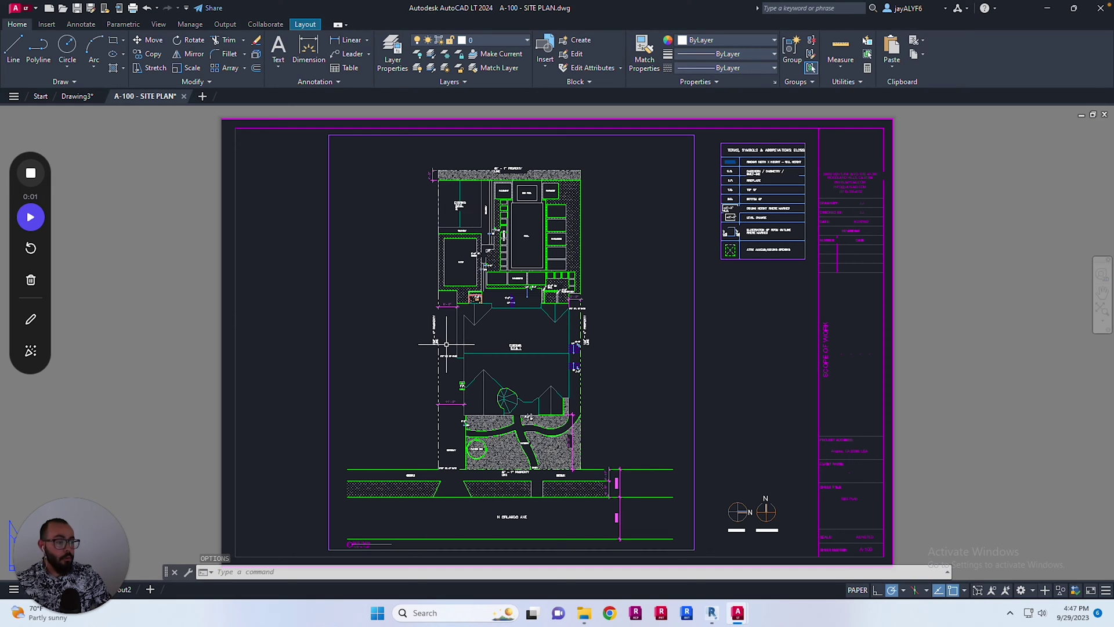
- Toggle between Model and Layout1 to refresh, then reopen Layout1's plot settings
key("ctrl+p")
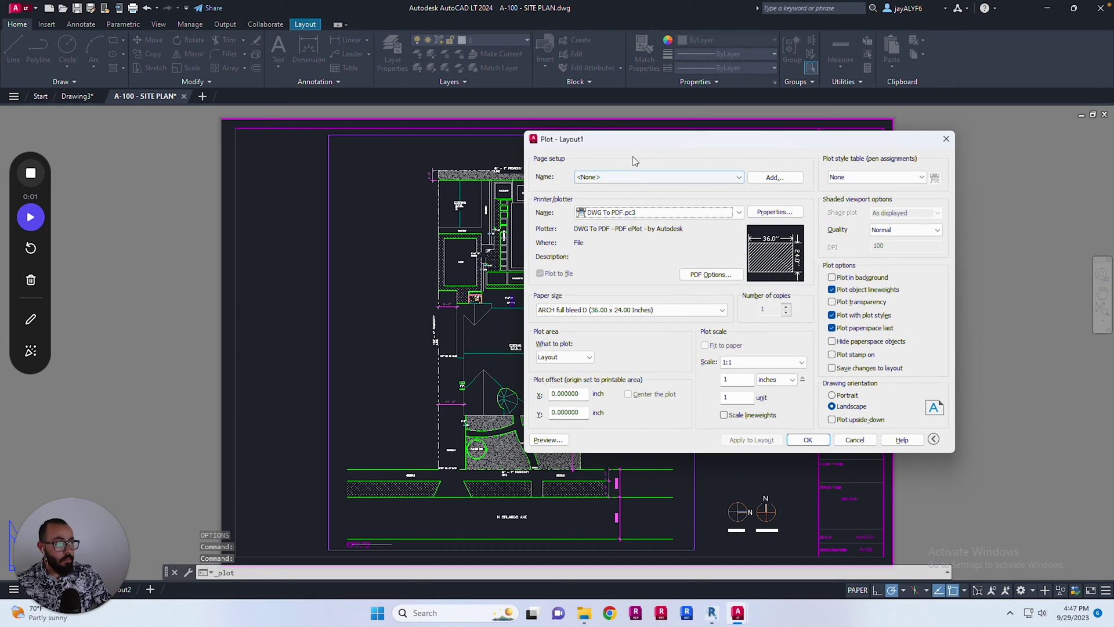
left_click_drag(632, 141, 428, 150)
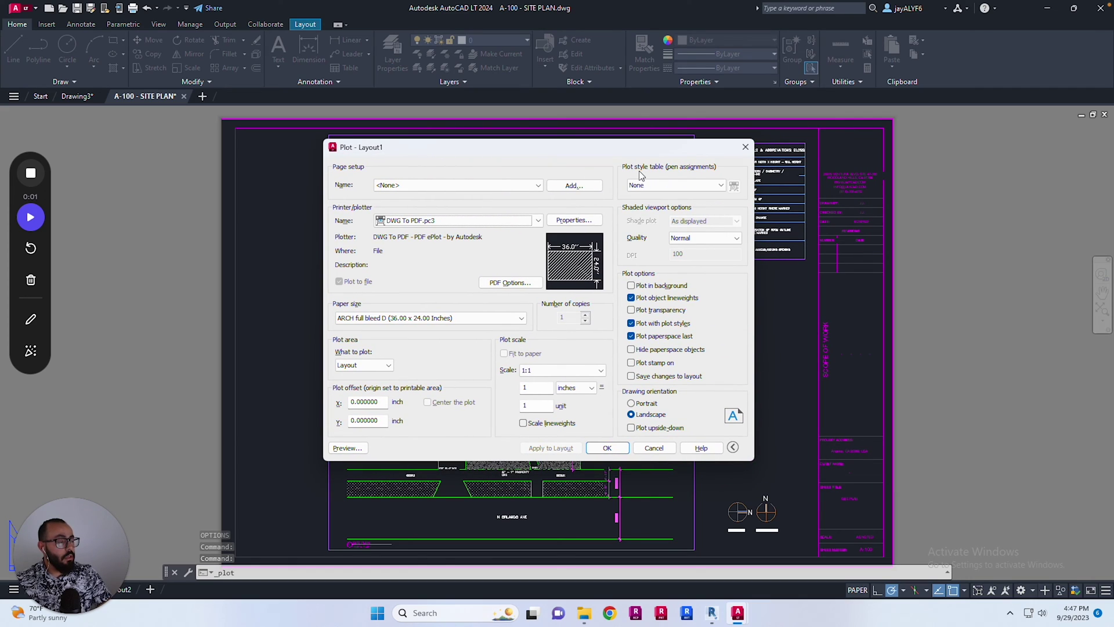
left_click(658, 185)
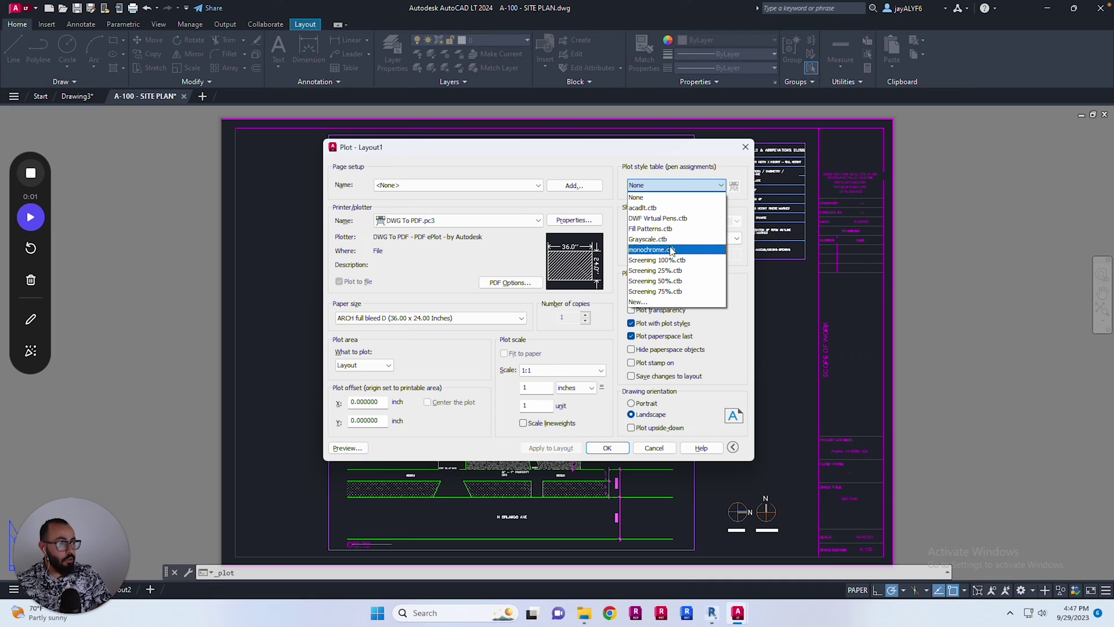
left_click(745, 149)
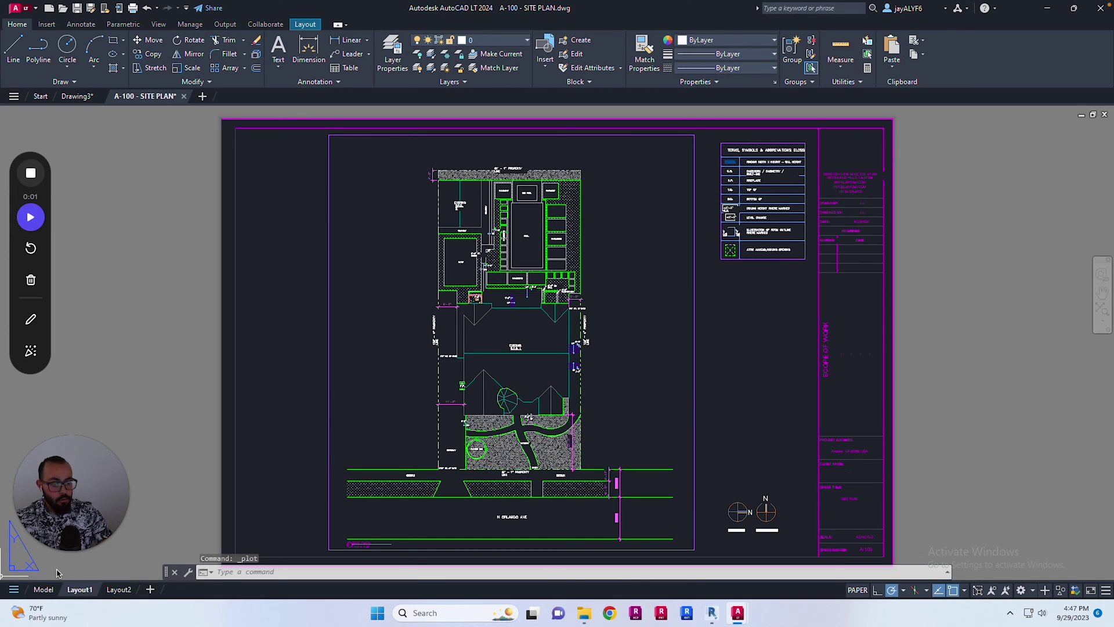
left_click(43, 589)
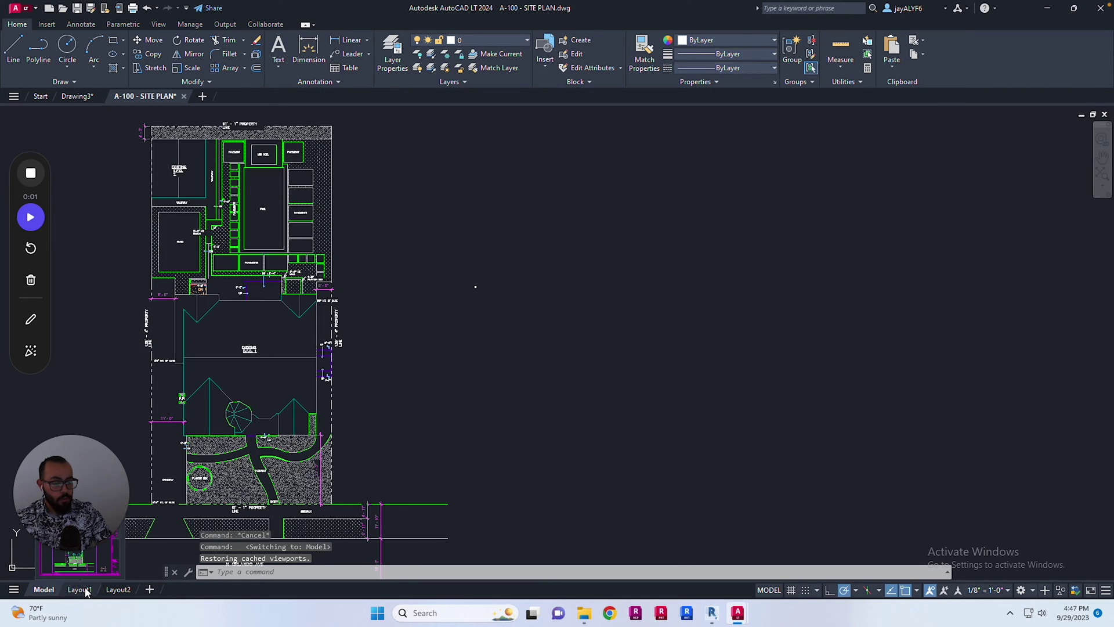
left_click(84, 590)
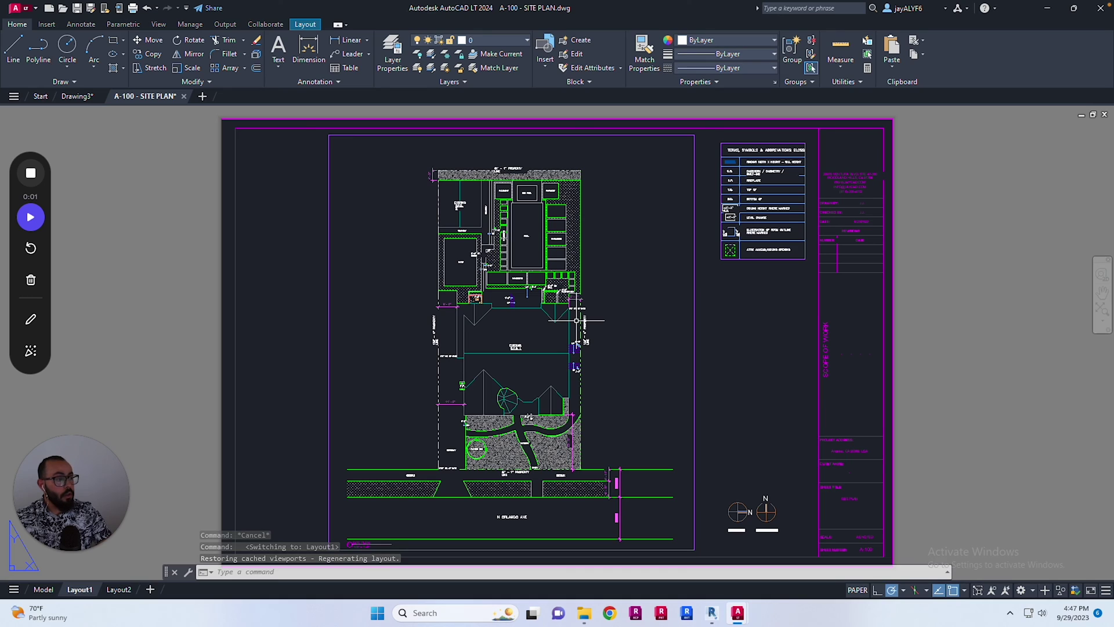
key("ctrl+p")
- Set the plot style table to Jay Cad.ctb and preview the site plan in black and white
left_click(842, 178)
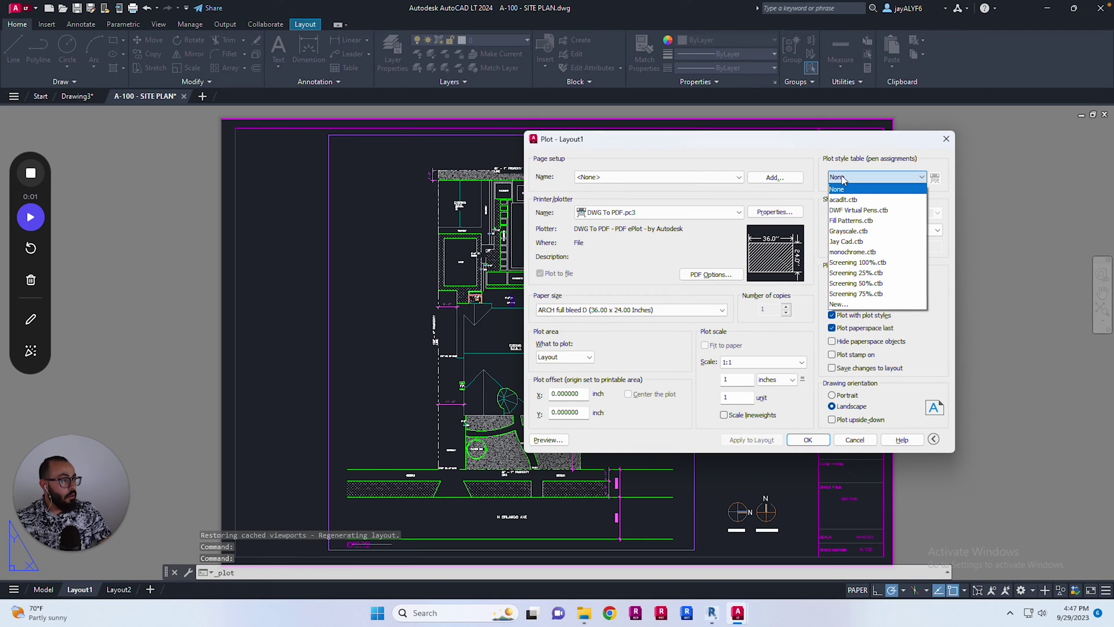
left_click(860, 242)
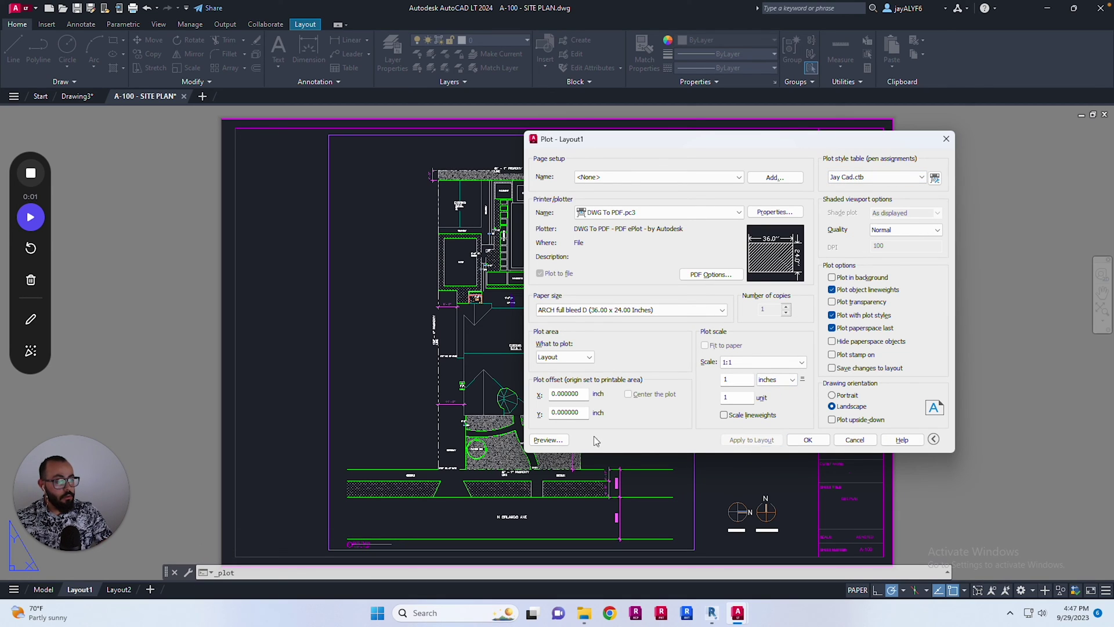
left_click(548, 440)
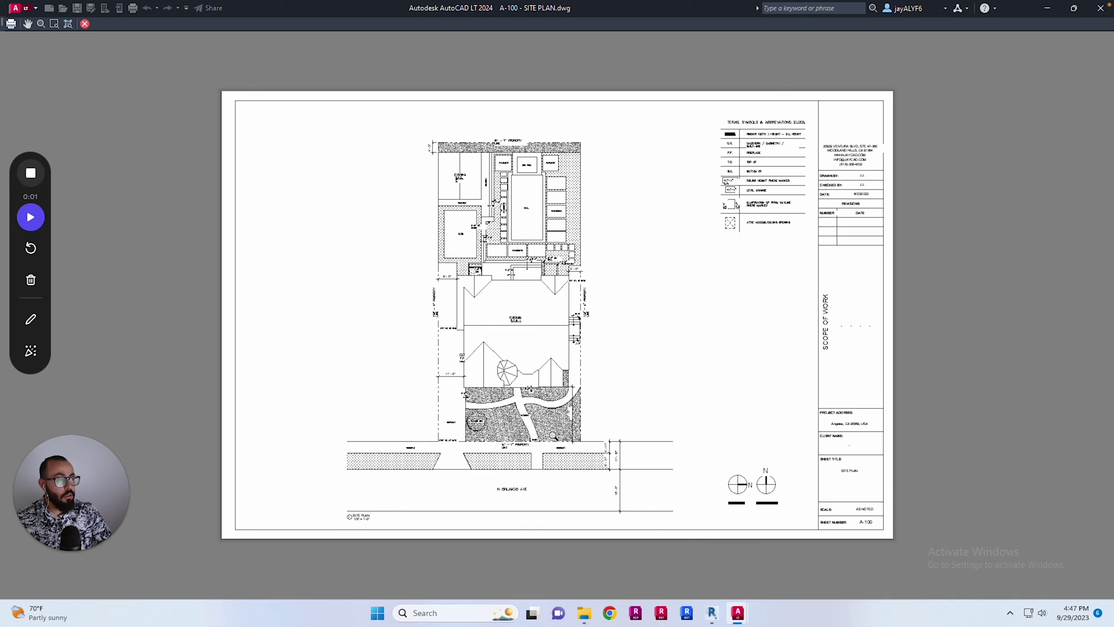